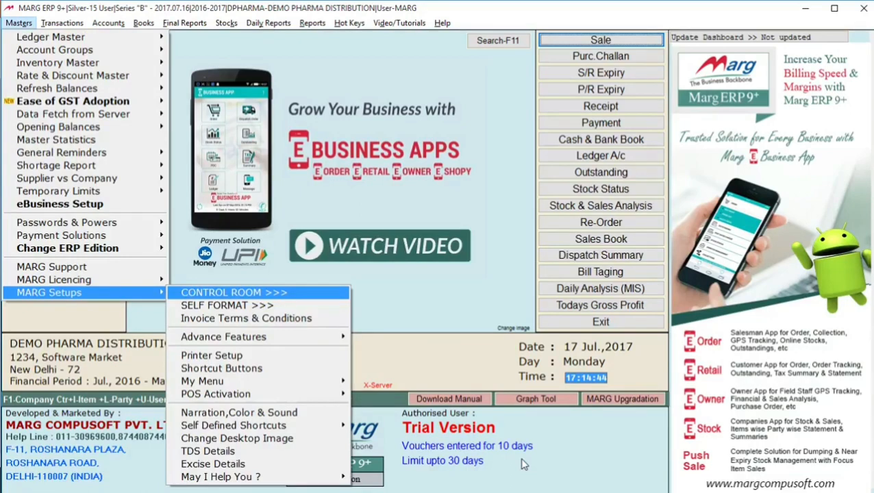
Step: Search all Control Room settings for "conversion" anywhere in the option text
{"action": "key", "text": "Return"}
{"action": "key", "text": "Return"}
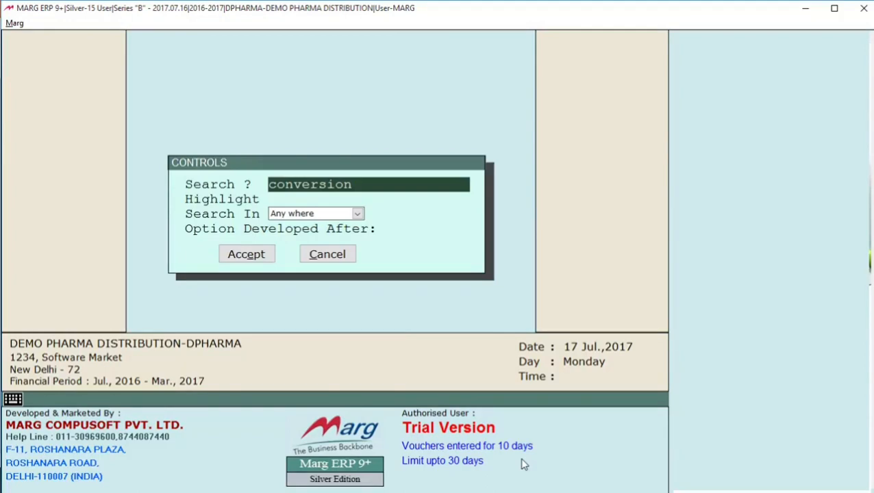
{"action": "key", "text": "Return"}
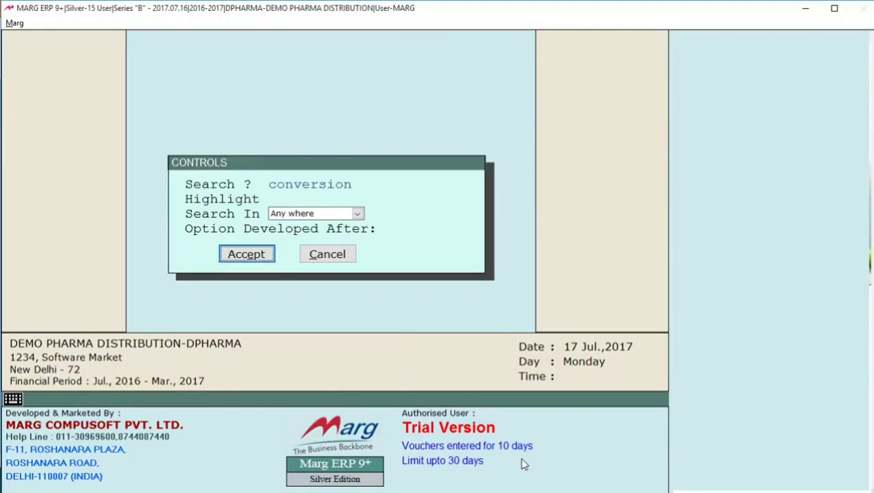
{"action": "key", "text": "Return"}
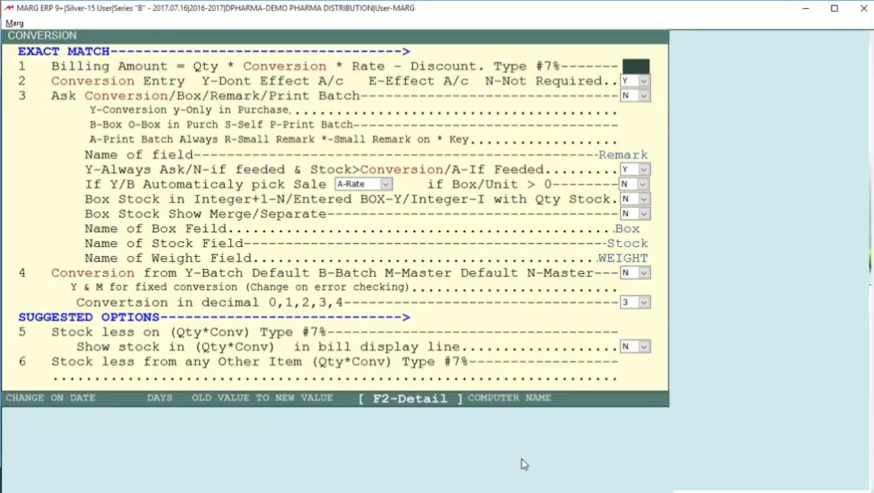
Step: Set the Conversion Entry control to Y (don't effect A/c) and save the Control Room changes
{"action": "key", "text": "Return"}
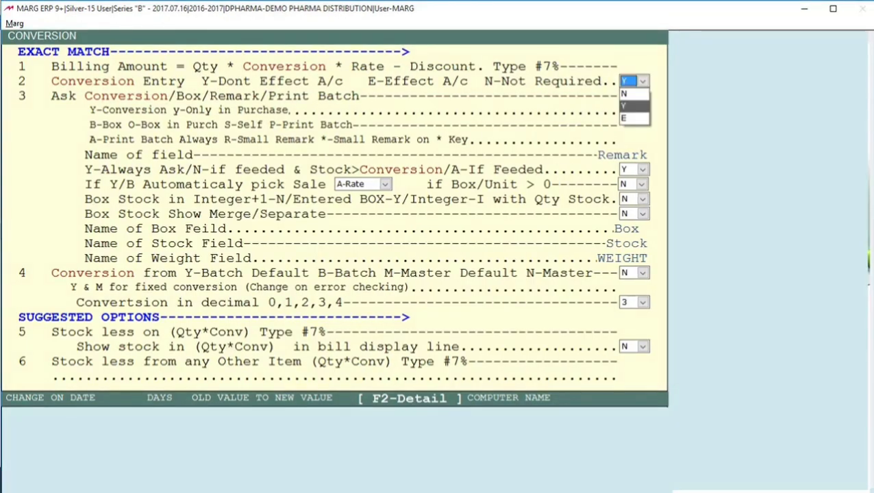
{"action": "key", "text": "Down"}
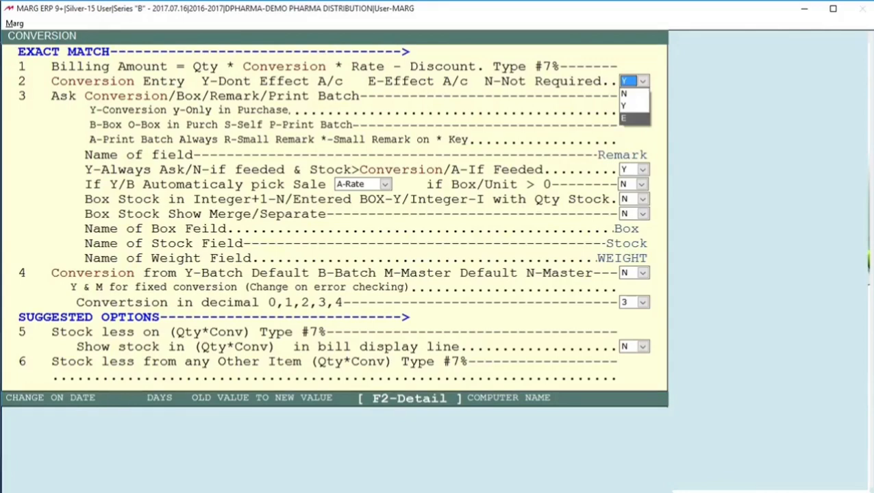
{"action": "key", "text": "Up"}
{"action": "key", "text": "Up"}
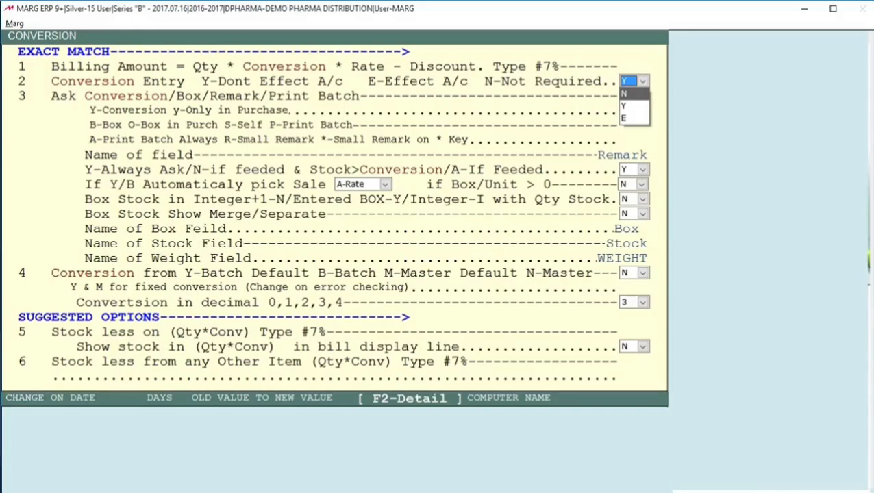
{"action": "key", "text": "Down"}
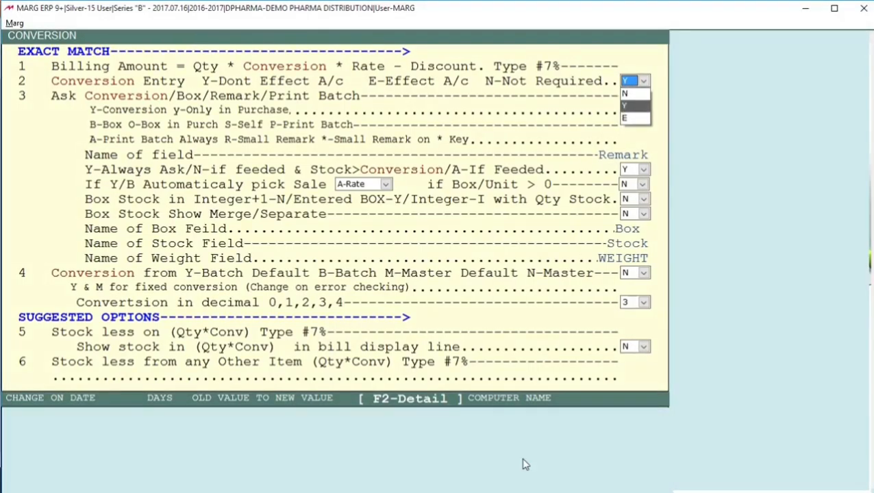
{"action": "key", "text": "Escape"}
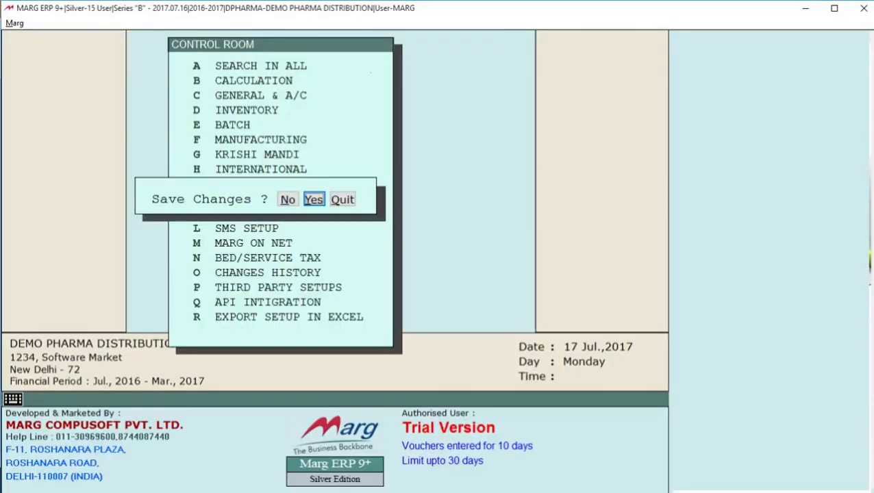
{"action": "key", "text": "Return"}
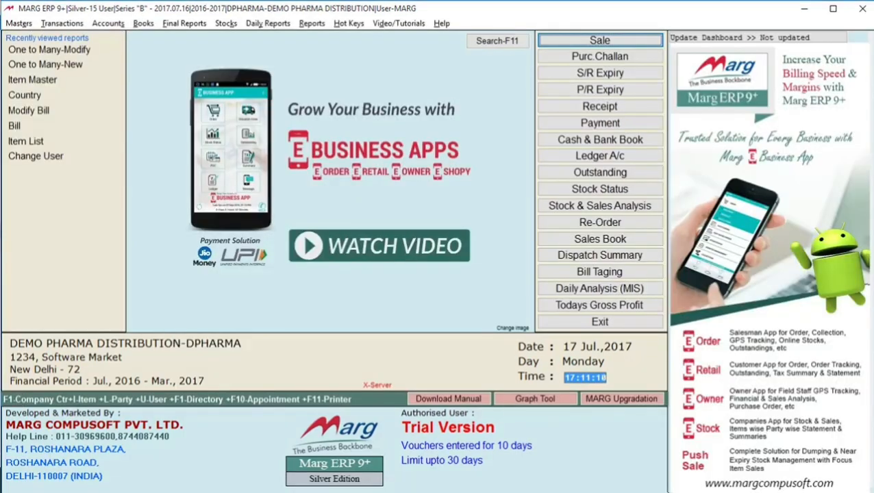
Step: Look through the new and modify commands for One to Many and Many to One conversion transactions
{"action": "key", "text": "alt+t"}
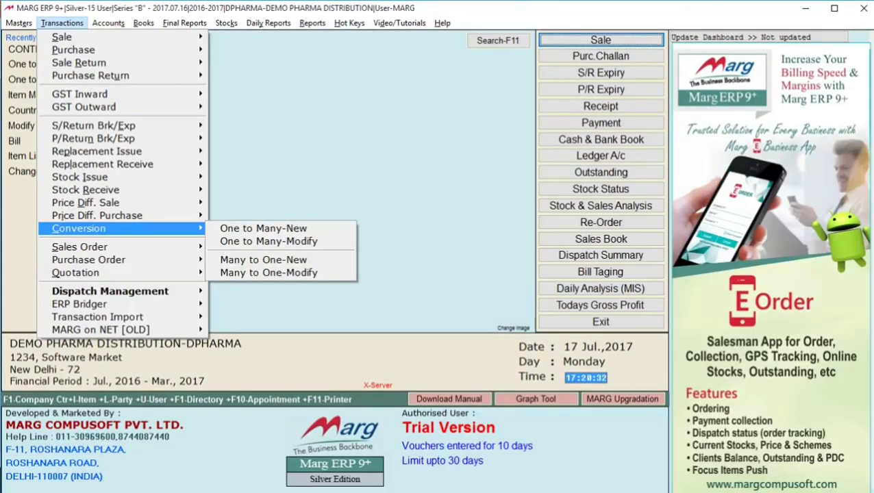
{"action": "key", "text": "Right"}
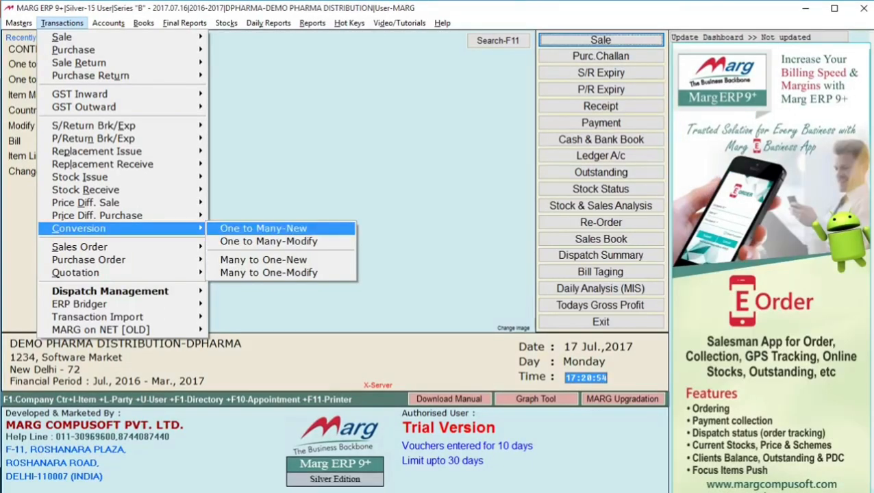
{"action": "key", "text": "Down"}
{"action": "key", "text": "Down"}
{"action": "key", "text": "Down"}
{"action": "key", "text": "Down"}
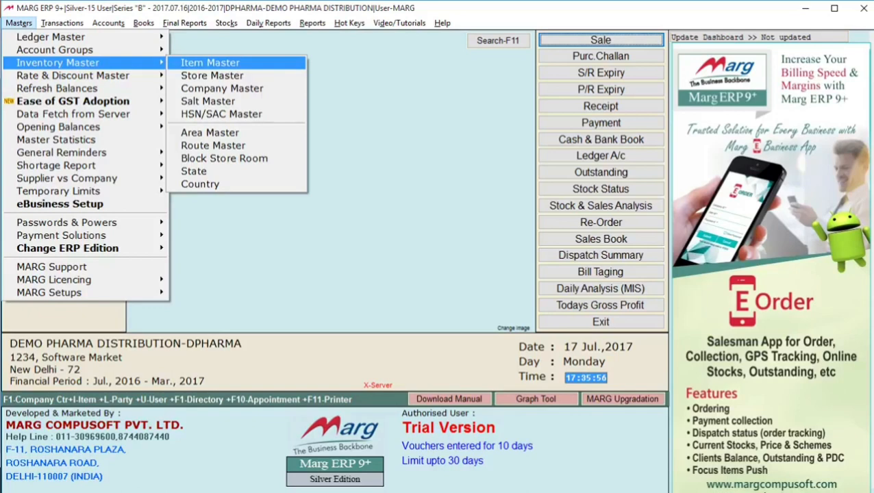
Step: Create an Item Master product named Sugar with unit Bag and purchase rate 200, and save it
{"action": "key", "text": "Return"}
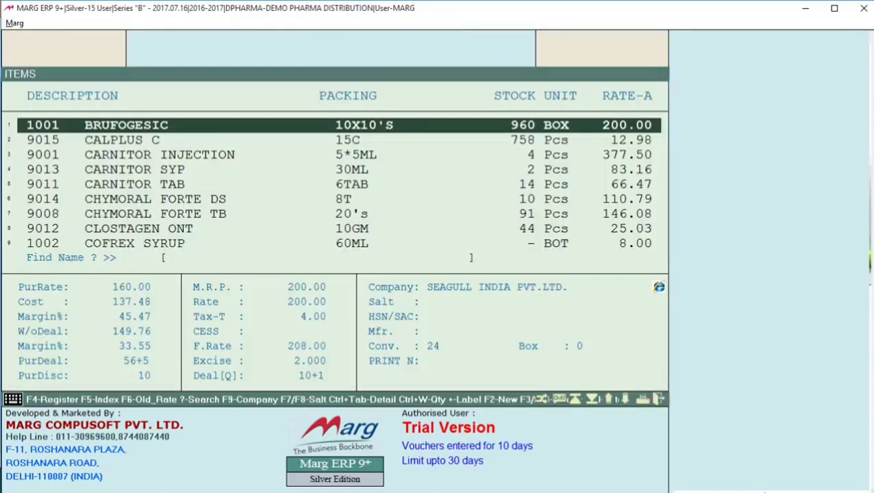
{"action": "key", "text": "F2"}
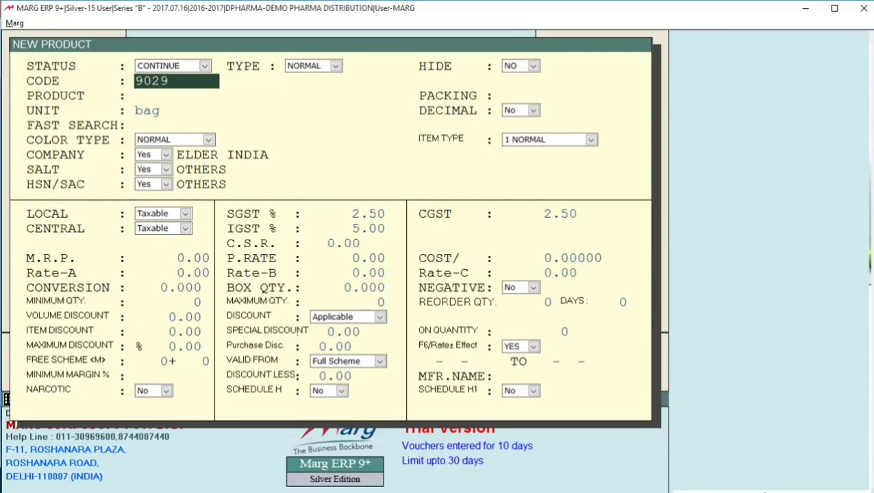
{"action": "key", "text": "Return"}
{"action": "type", "text": "Sugar"}
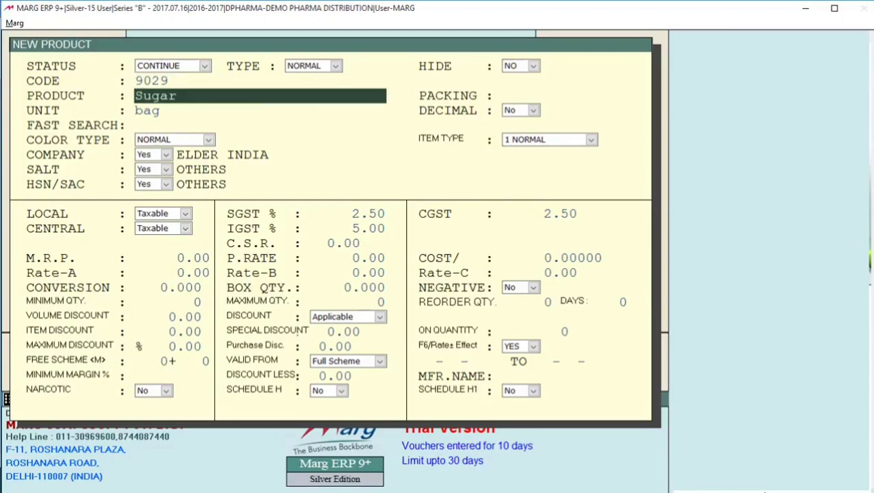
{"action": "key", "text": "Return"}
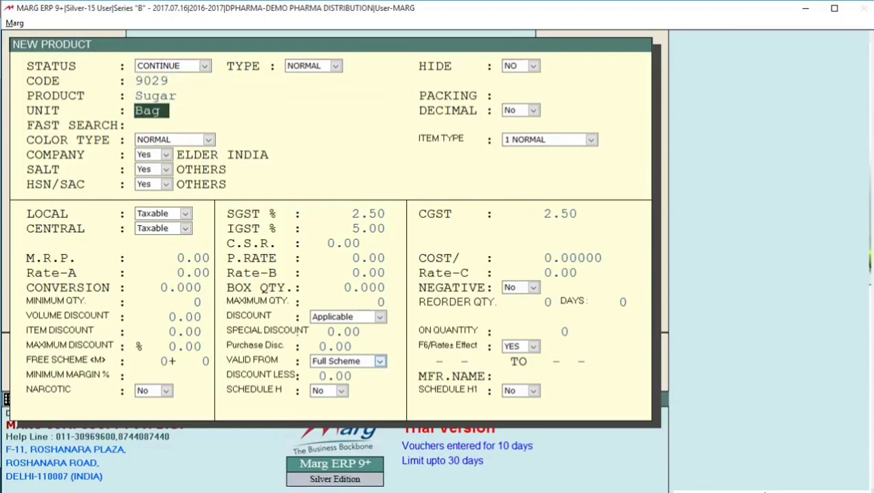
{"action": "left_click", "coordinate": [367, 259]}
{"action": "type", "text": "200"}
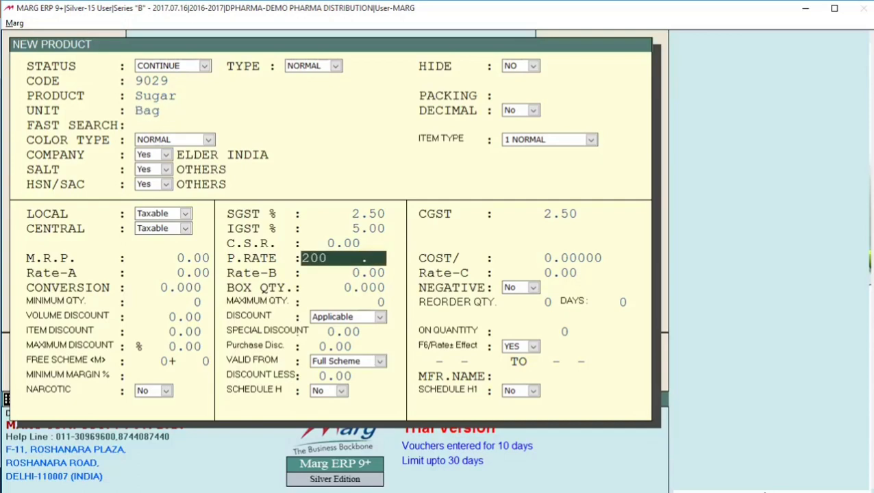
{"action": "key", "text": "Page_Down"}
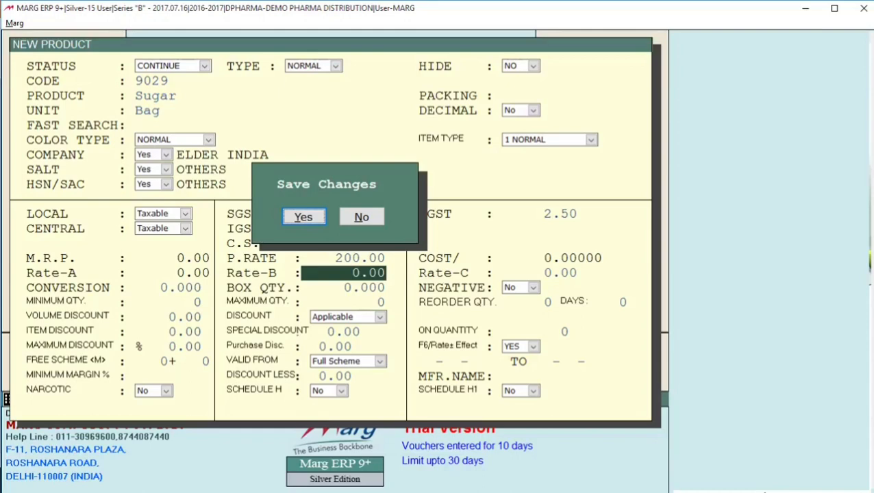
{"action": "key", "text": "Return"}
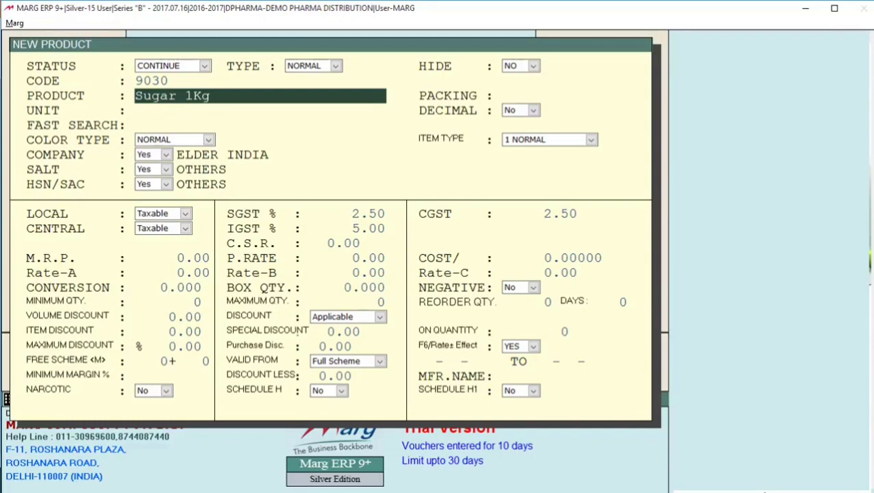
Step: Create the product Sugar 1Kg with unit Kg, Rate-A 20 and conversion 1, and save it
{"action": "key", "text": "Return"}
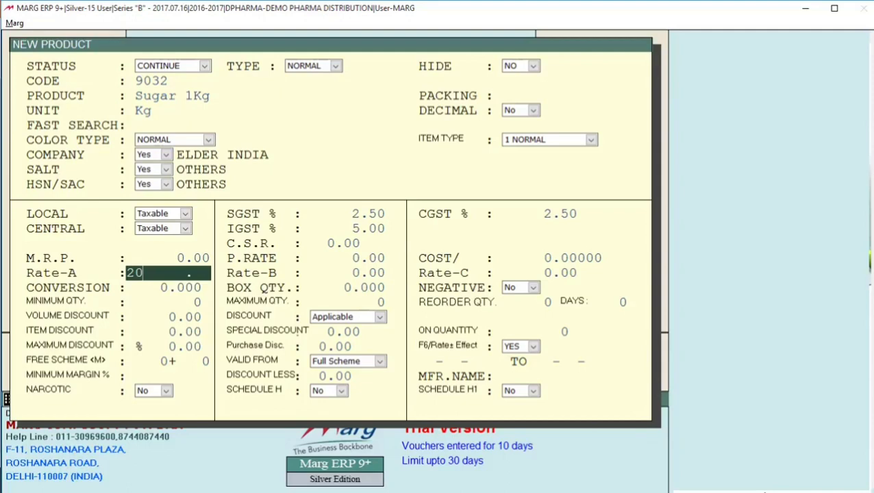
{"action": "key", "text": "Return"}
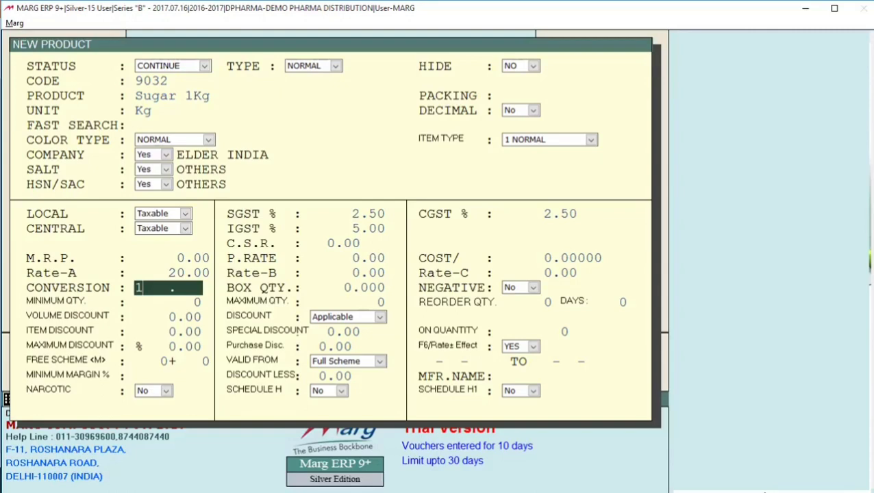
{"action": "key", "text": "Page_Down"}
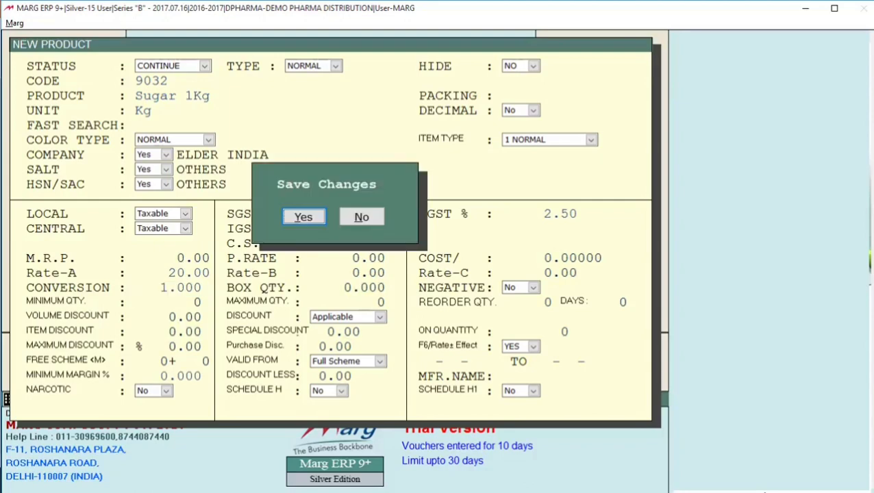
{"action": "key", "text": "Return"}
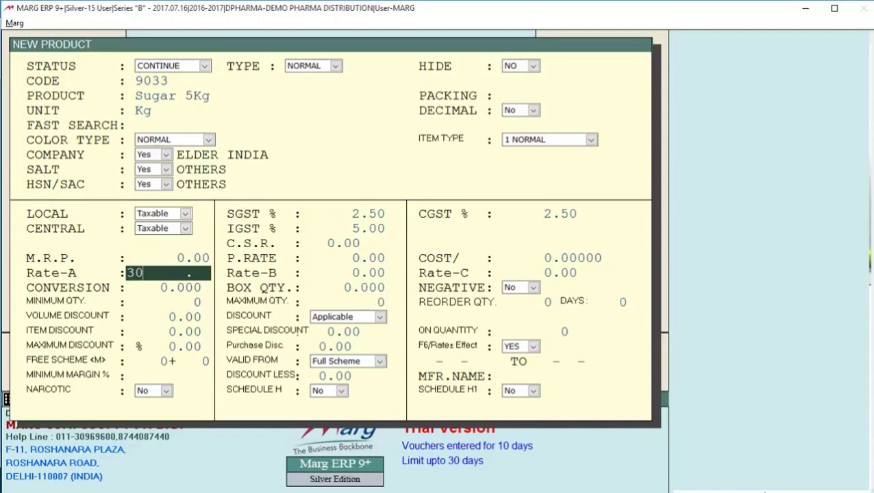
Step: Create the product Sugar 5Kg with unit Kg, rate 30 and conversion 5, and save it
{"action": "key", "text": "Return"}
{"action": "type", "text": "5"}
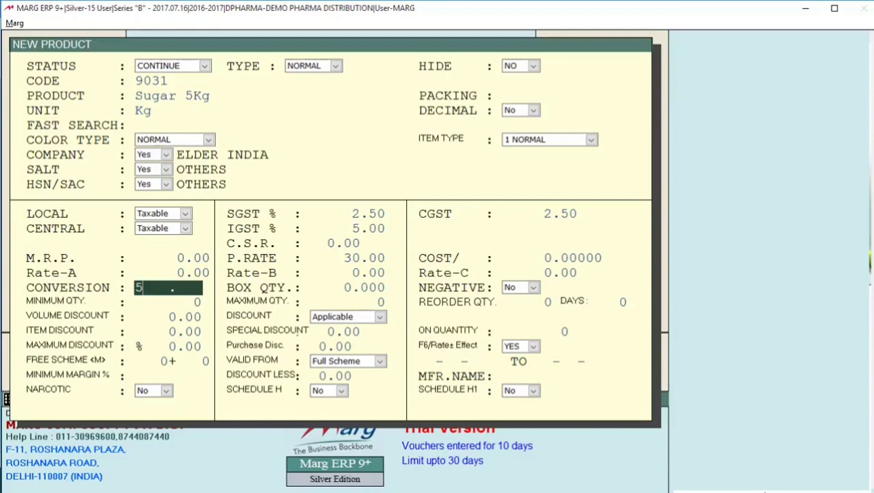
{"action": "key", "text": "Escape"}
{"action": "key", "text": "Return"}
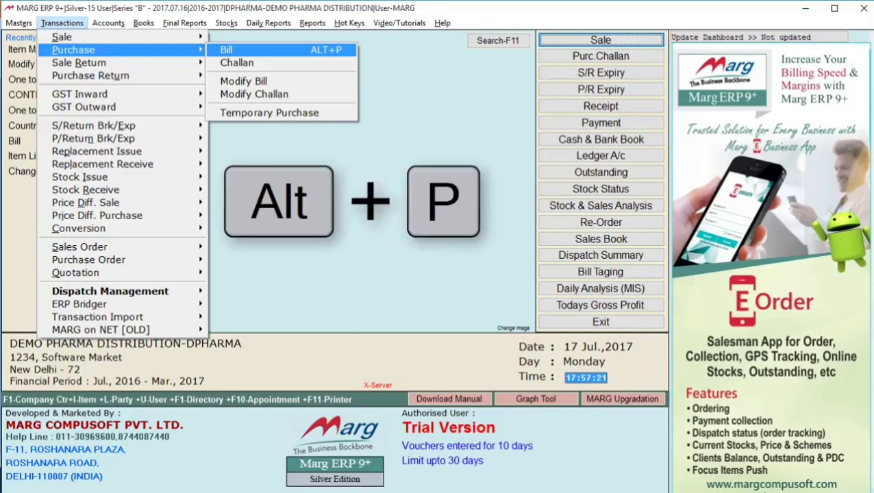
Step: Start a new purchase bill for RANBAXY INDIA LTD. with bill number 123
{"action": "key", "text": "Return"}
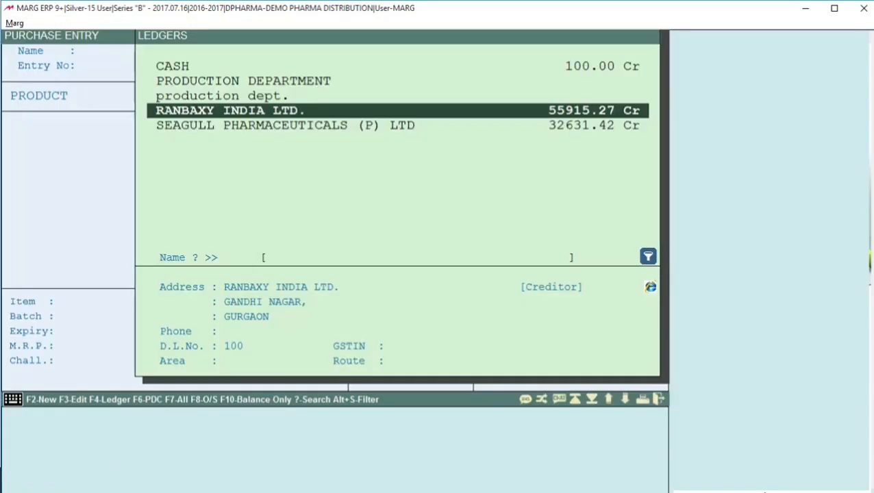
{"action": "key", "text": "Return"}
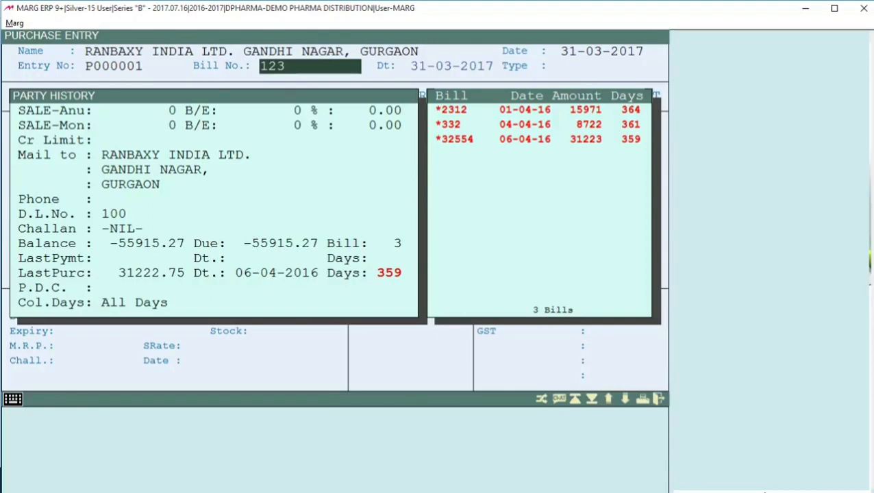
{"action": "key", "text": "Return"}
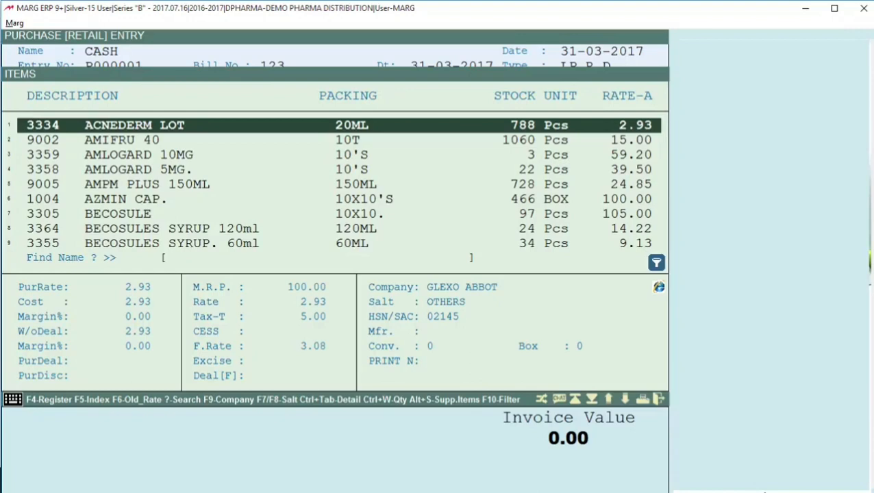
Step: Add the item Sugar with batch 4566 and quantity 80 to the purchase bill, and save the bill
{"action": "type", "text": "SU"}
{"action": "key", "text": "Return"}
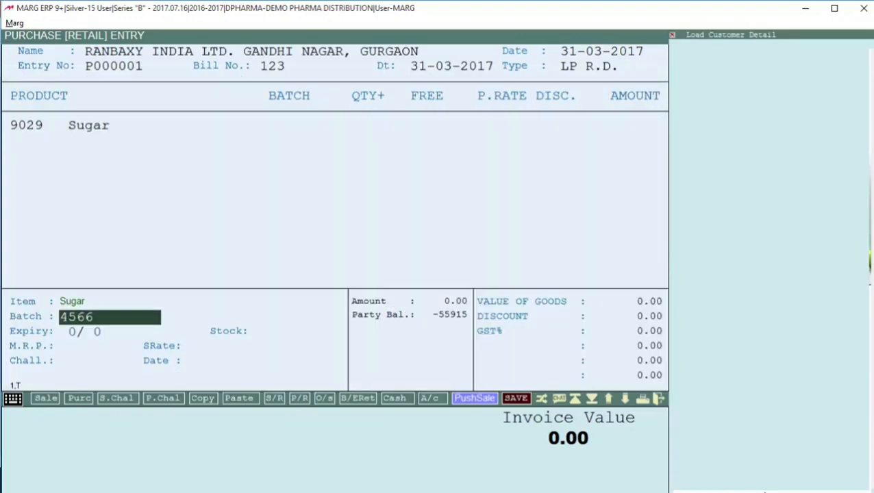
{"action": "key", "text": "Return"}
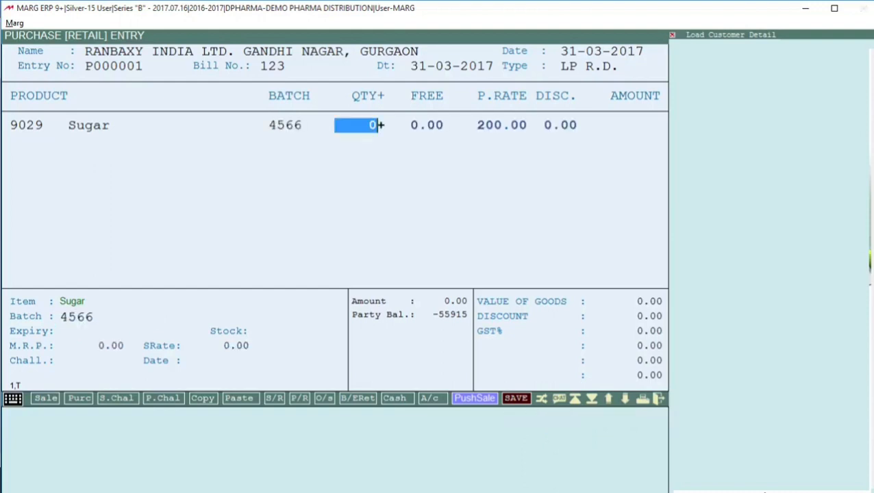
{"action": "type", "text": "80"}
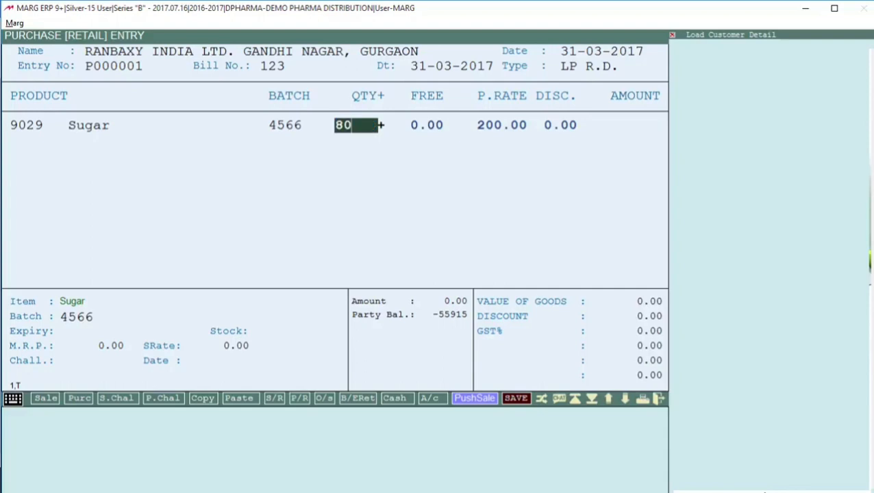
{"action": "key", "text": "ctrl+w"}
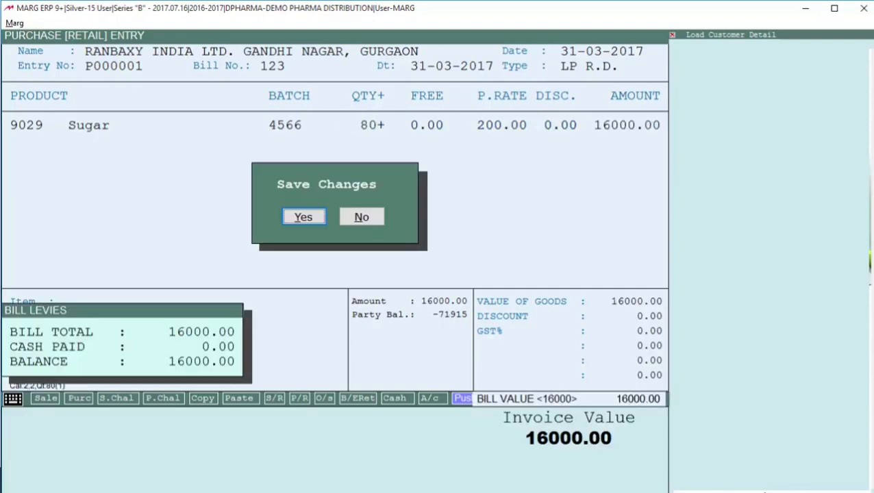
{"action": "key", "text": "Return"}
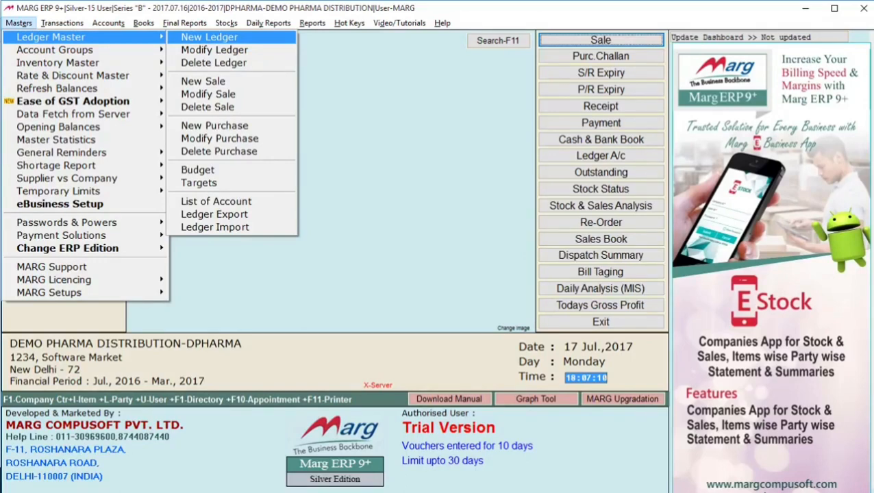
Step: Start a new ledger under the group SUNDRY CREDITORS (MANUFACTURERS A/C)
{"action": "key", "text": "Return"}
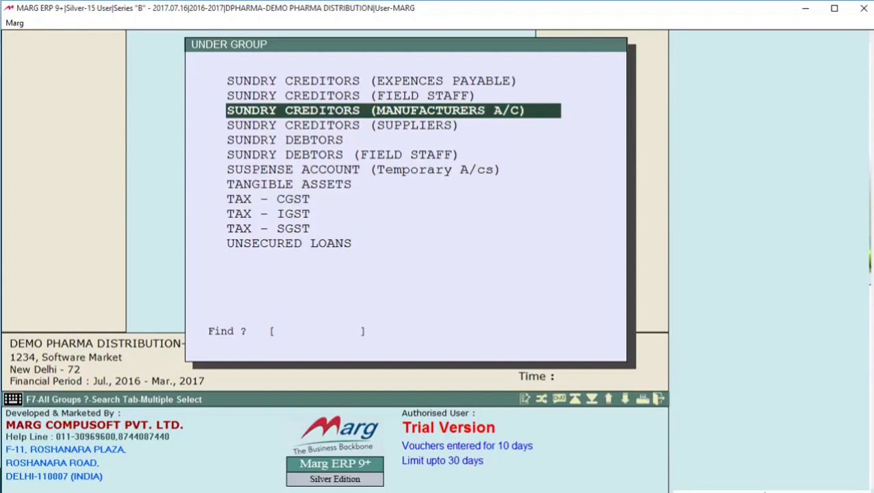
{"action": "key", "text": "Return"}
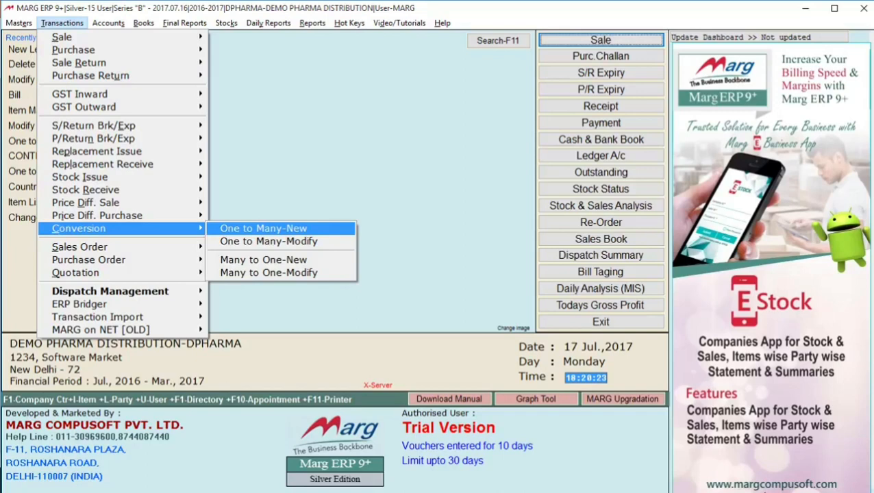
Step: Start a new one-to-many conversion for Production Dept. with Sugar as the source item and tax set to No
{"action": "key", "text": "Return"}
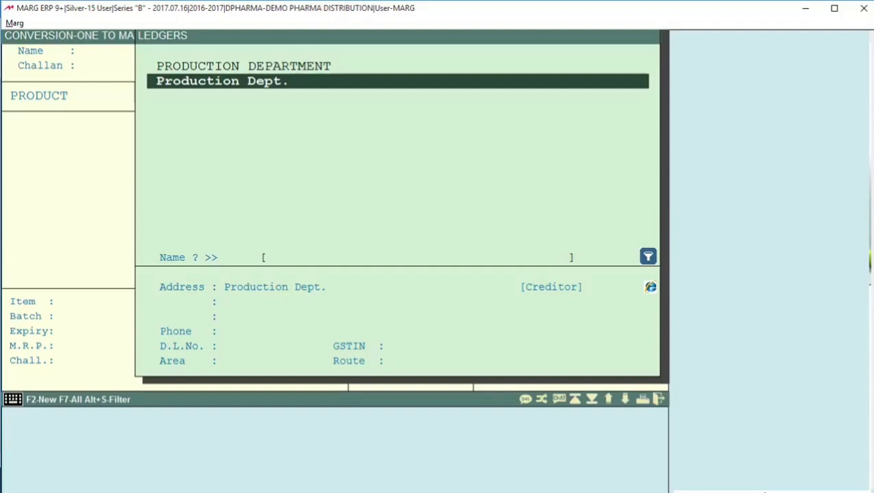
{"action": "key", "text": "Return"}
{"action": "type", "text": "SU"}
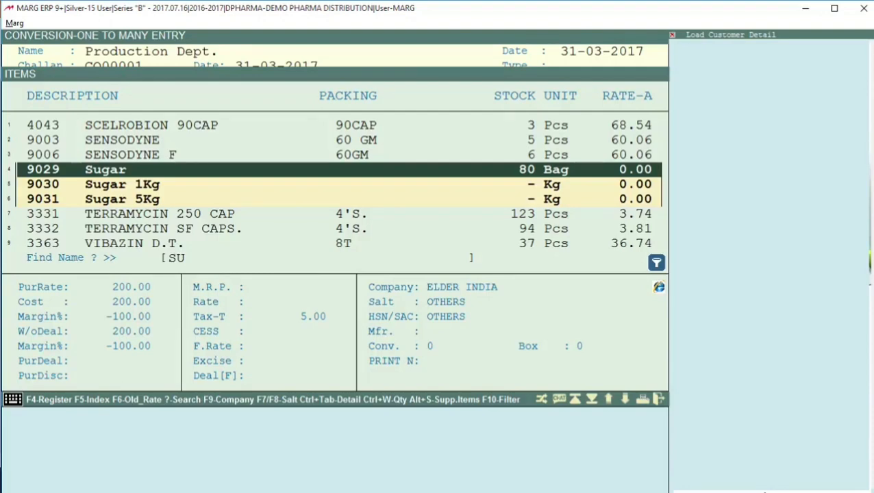
{"action": "key", "text": "Return"}
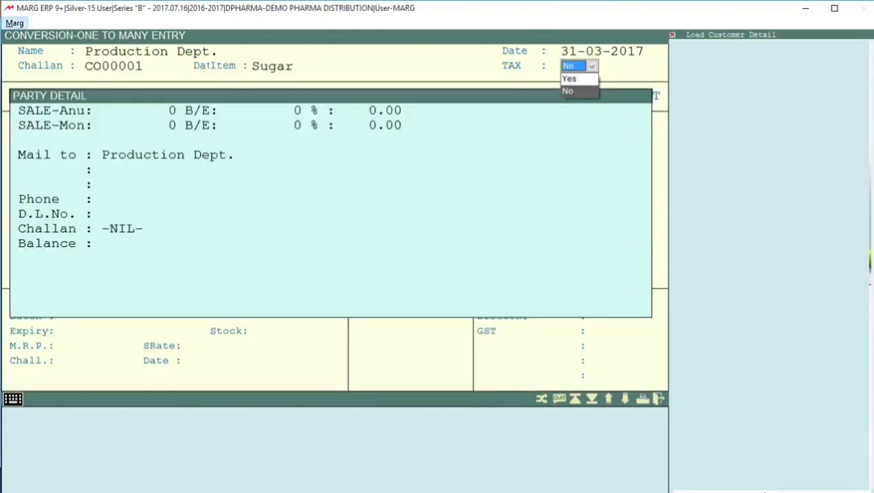
{"action": "key", "text": "Return"}
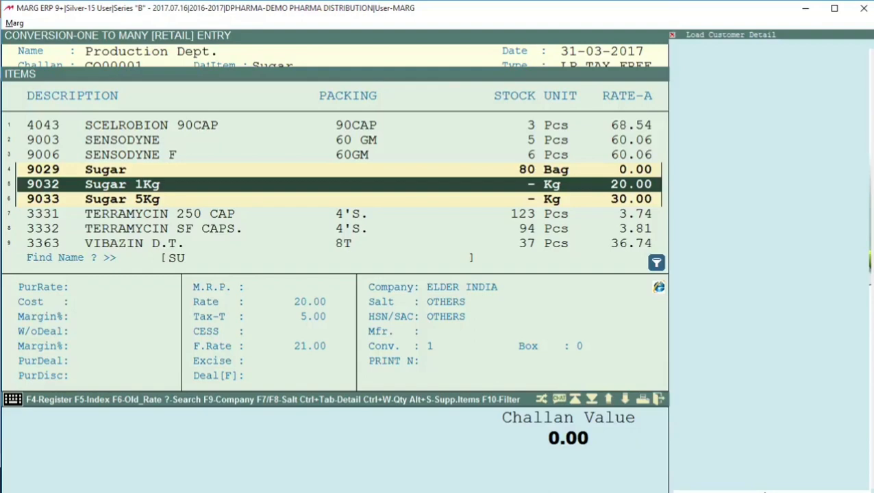
Step: Add Sugar 1Kg with quantity 5 and Sugar 5Kg with quantity 2 to the conversion, both with batch 2133
{"action": "key", "text": "Return"}
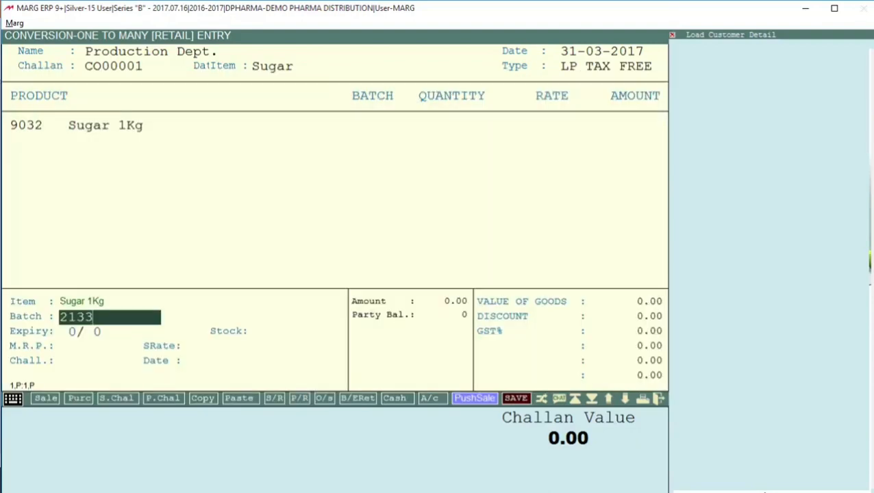
{"action": "key", "text": "Return"}
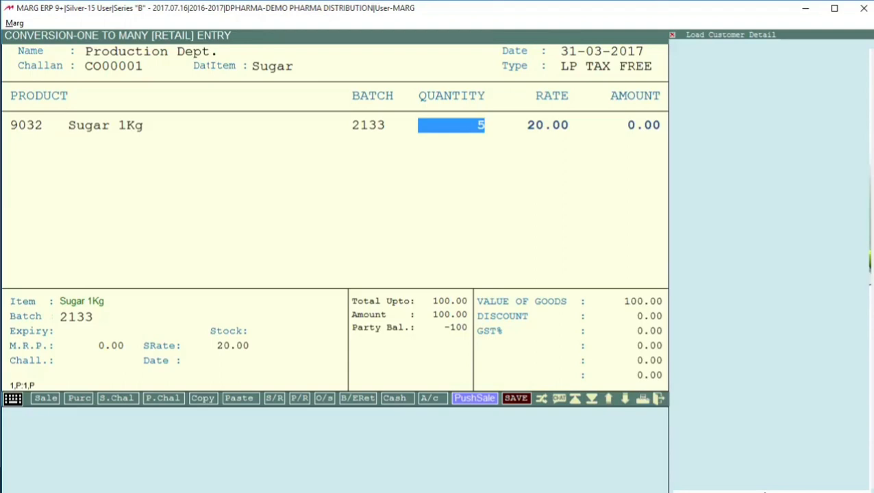
{"action": "key", "text": "Return"}
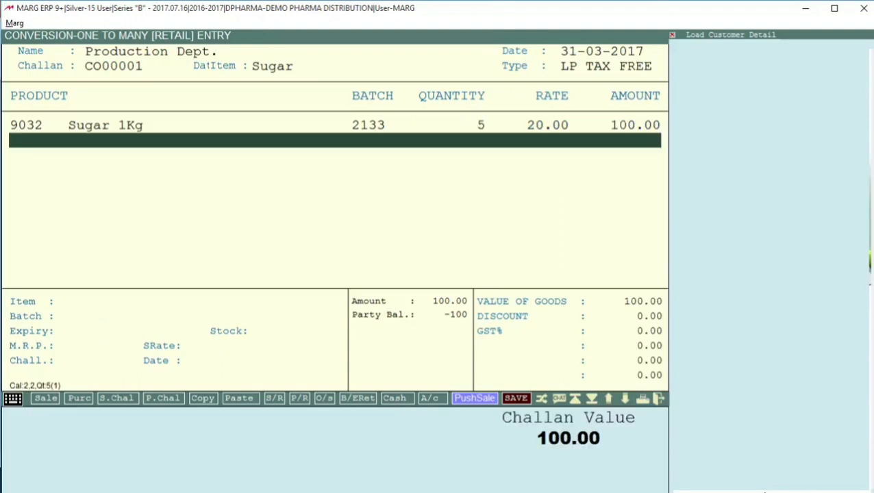
{"action": "key", "text": "Return"}
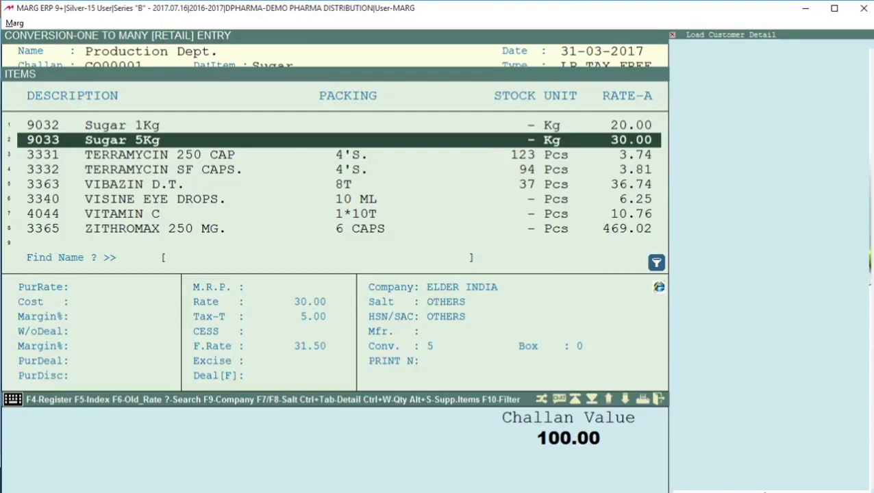
{"action": "key", "text": "Return"}
{"action": "key", "text": "Return"}
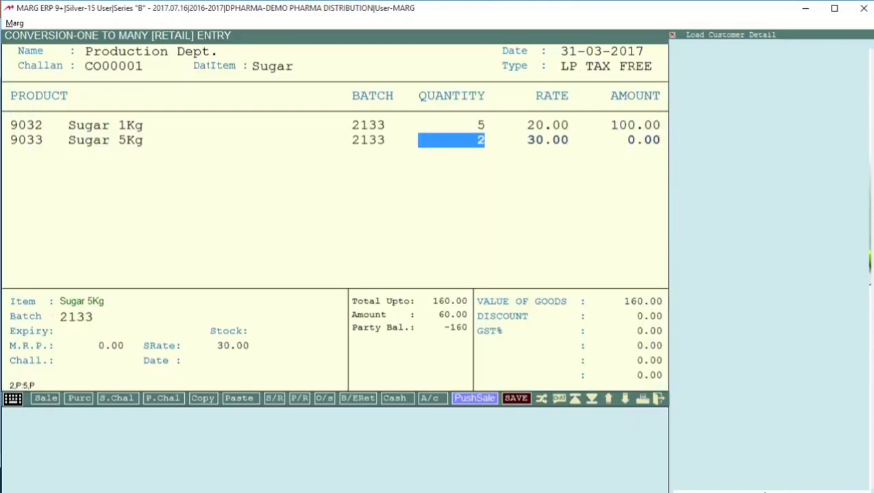
{"action": "key", "text": "Return"}
Step: Save the conversion with 15 bags deducted from Sugar batch 4566, and open the item master to check stock
{"action": "key", "text": "End"}
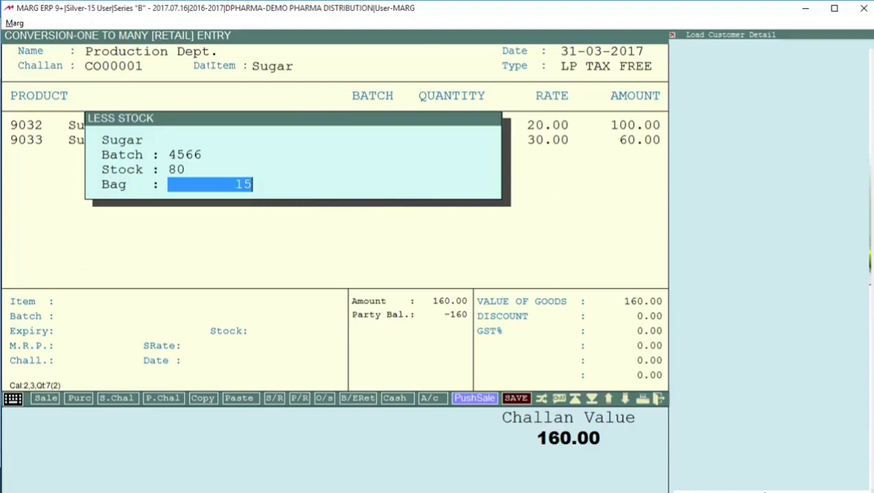
{"action": "key", "text": "Return"}
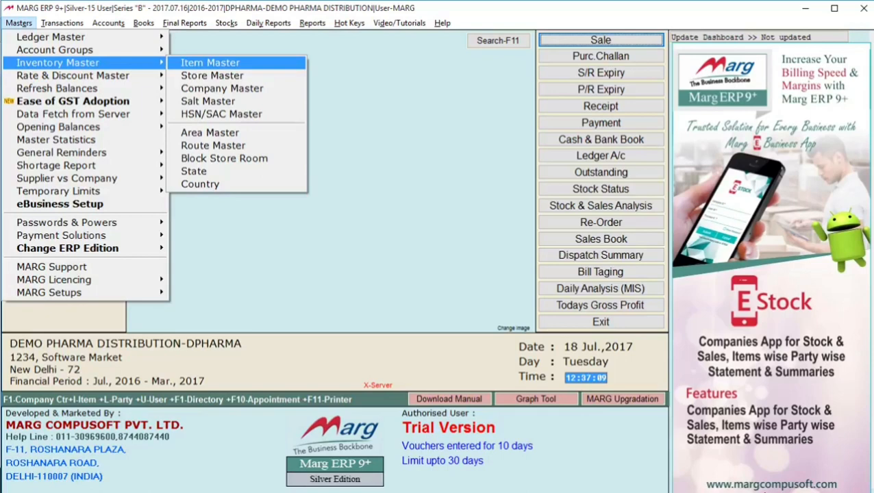
{"action": "key", "text": "Return"}
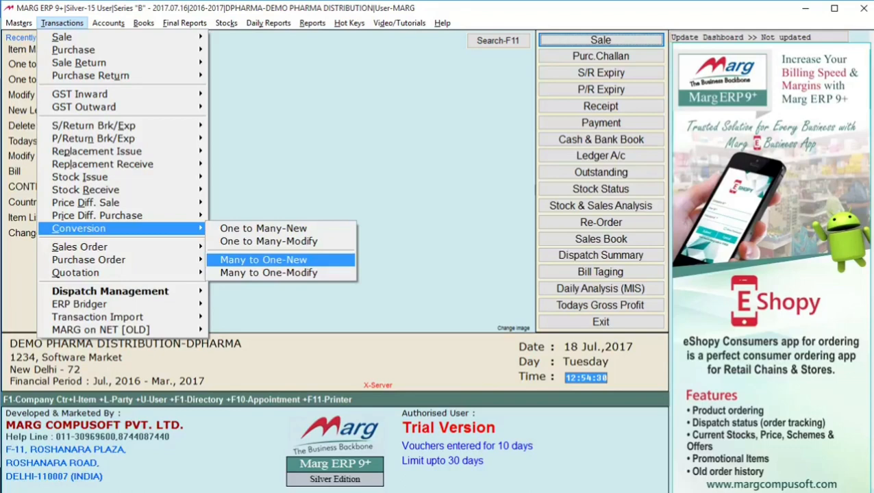
Step: Start a new many-to-one conversion for Production Dept. with Sugar as the resulting item
{"action": "key", "text": "Return"}
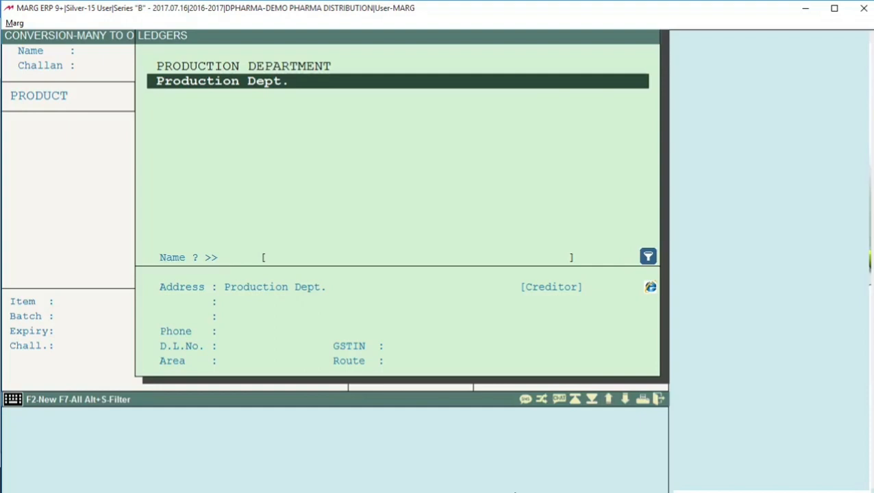
{"action": "key", "text": "Return"}
{"action": "type", "text": "S"}
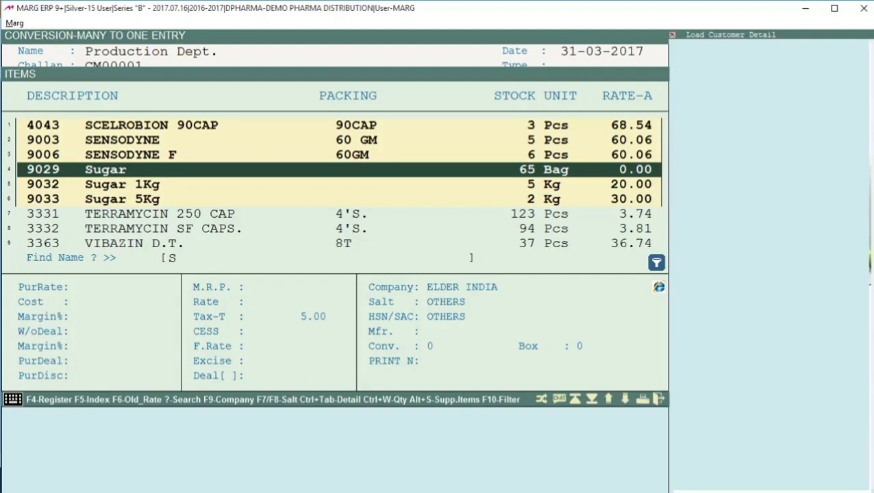
{"action": "key", "text": "Return"}
{"action": "key", "text": "Return"}
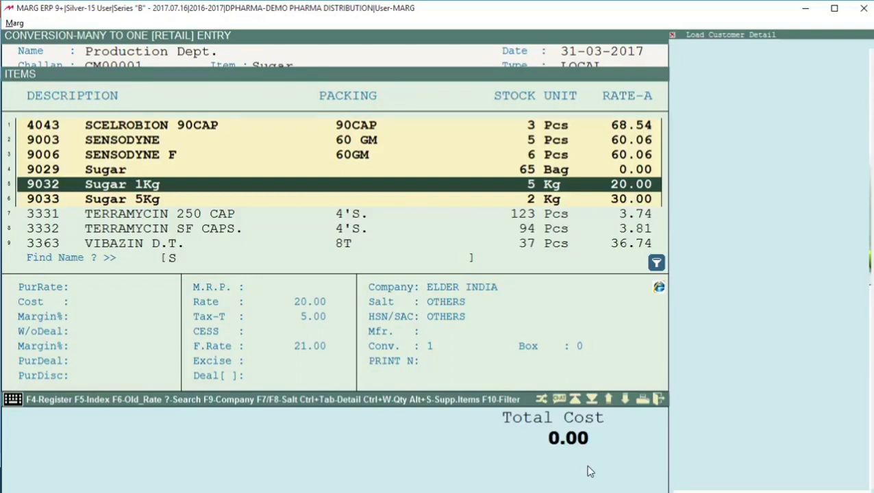
Step: Add Sugar 1Kg with quantity 5 and Sugar 5Kg with quantity 2 from batch 2133, and save the many-to-one conversion
{"action": "key", "text": "Return"}
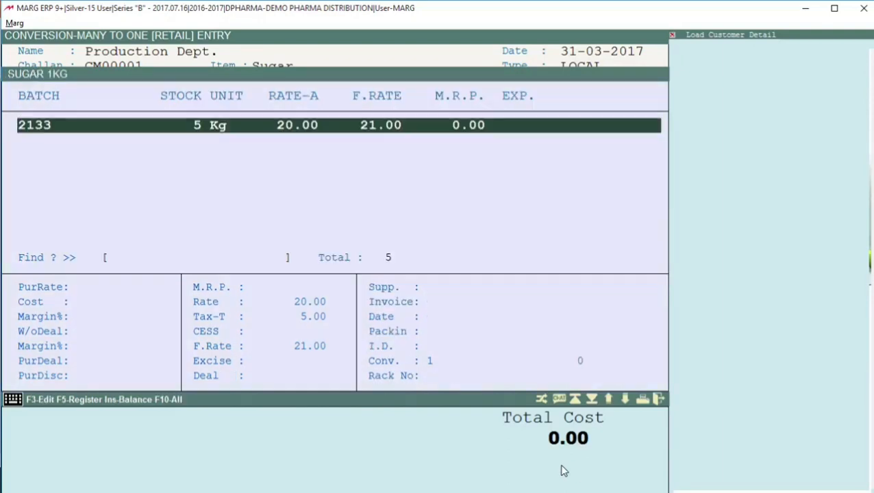
{"action": "key", "text": "Return"}
{"action": "type", "text": "5"}
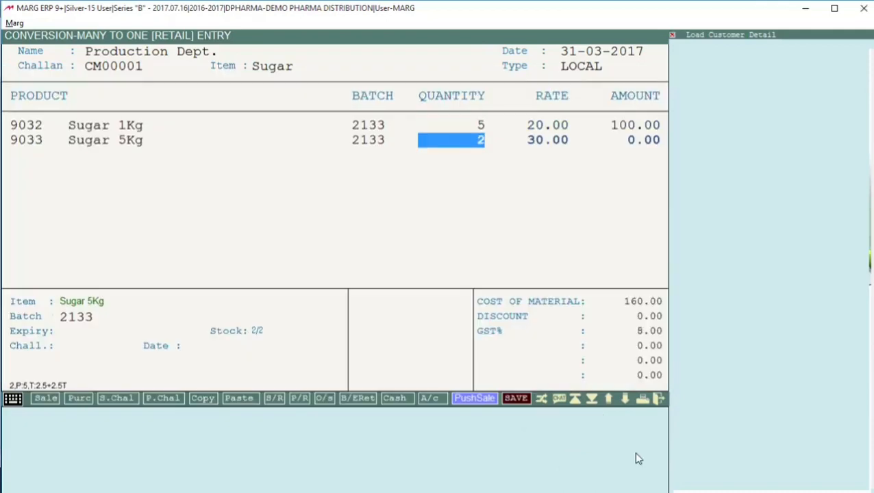
{"action": "key", "text": "Escape"}
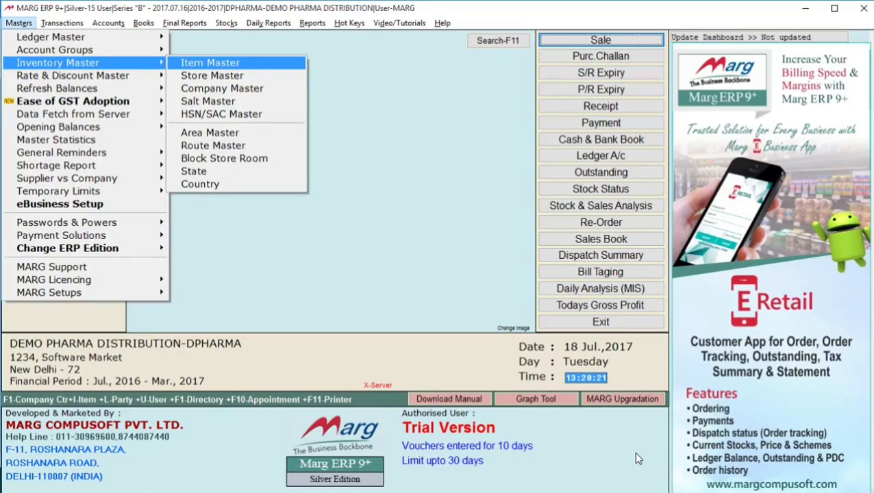
Step: Check the stock of the three sugar items in the item master and close the list
{"action": "key", "text": "Return"}
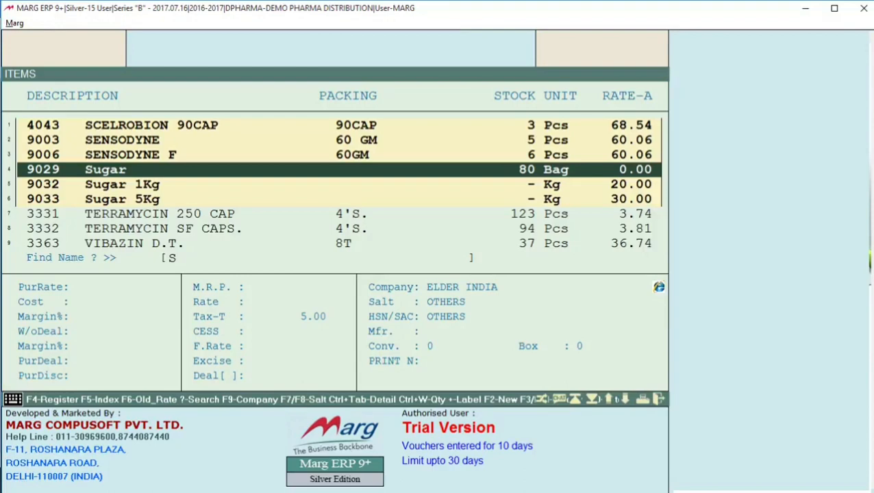
{"action": "key", "text": "Escape"}
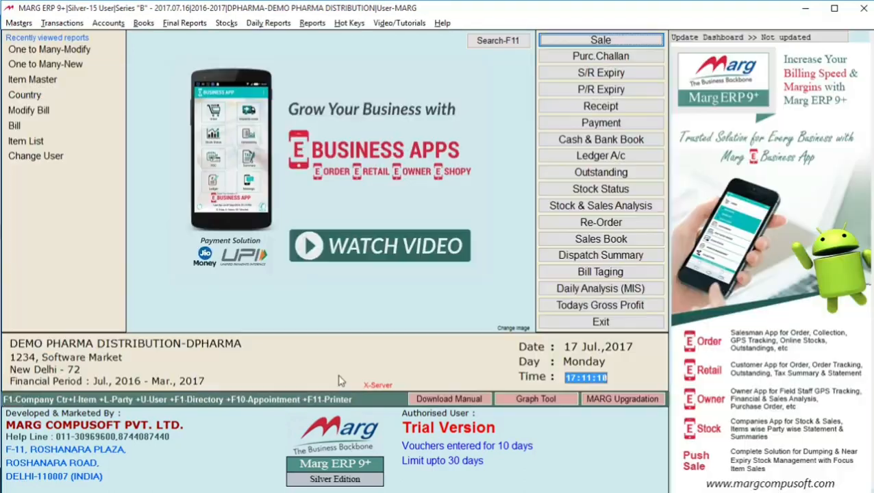